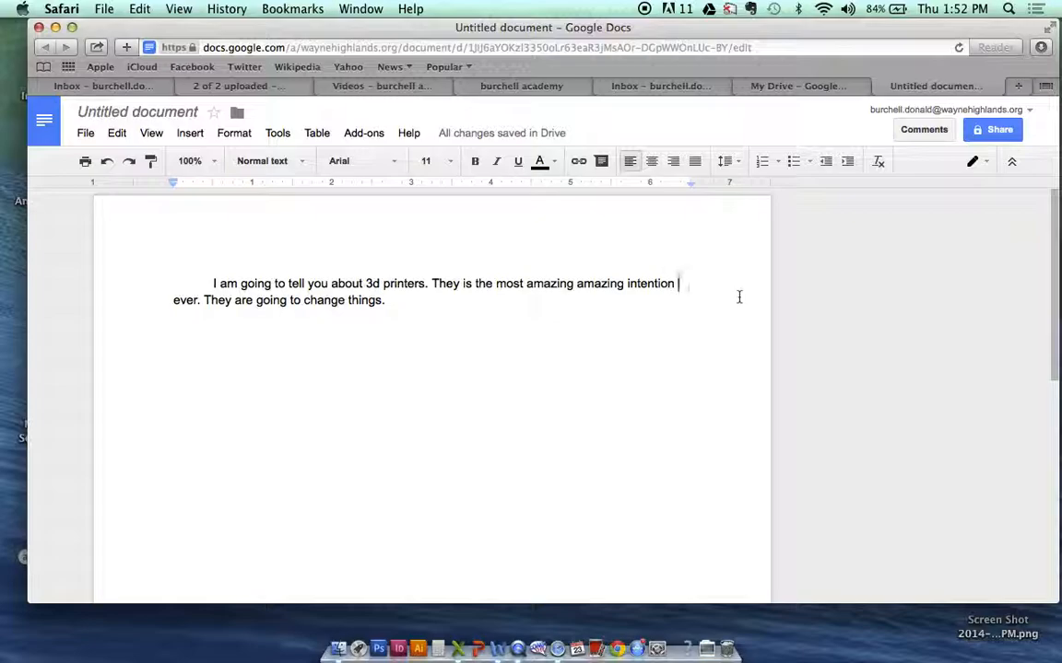
# - Add the comment "Nice topic" to the word "ever" in the document
pyautogui.click(919, 130)
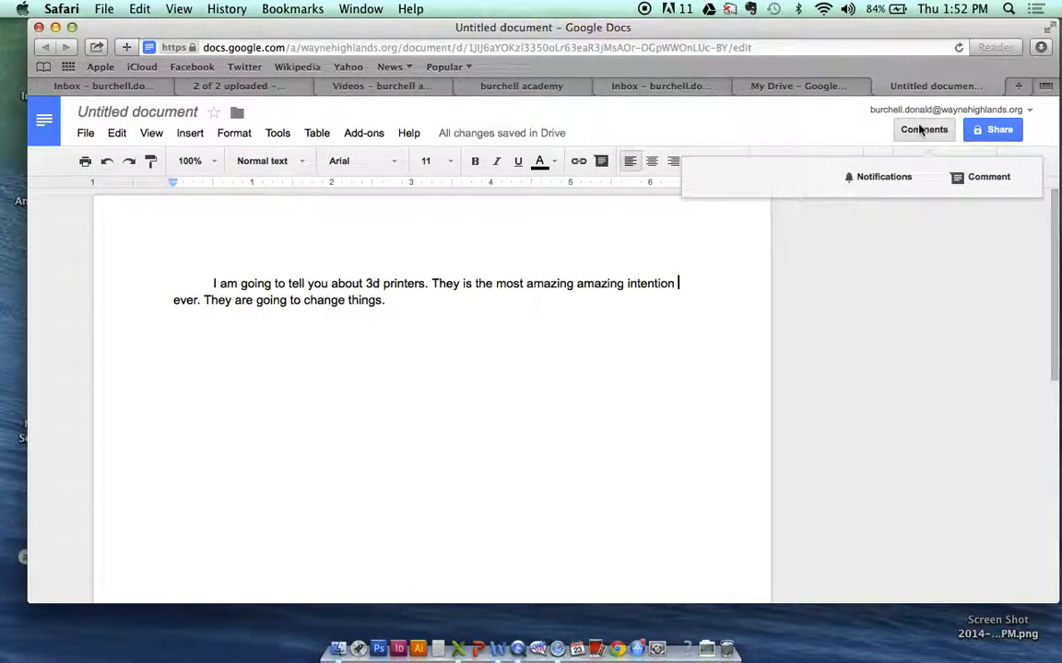
pyautogui.click(979, 180)
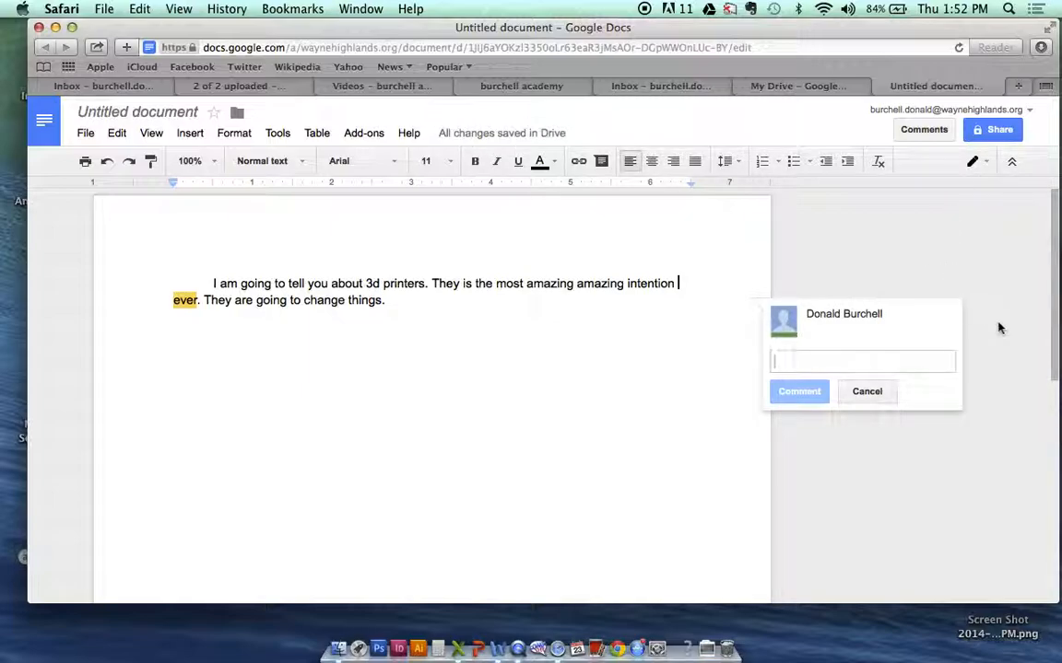
pyautogui.write('Nice topic')
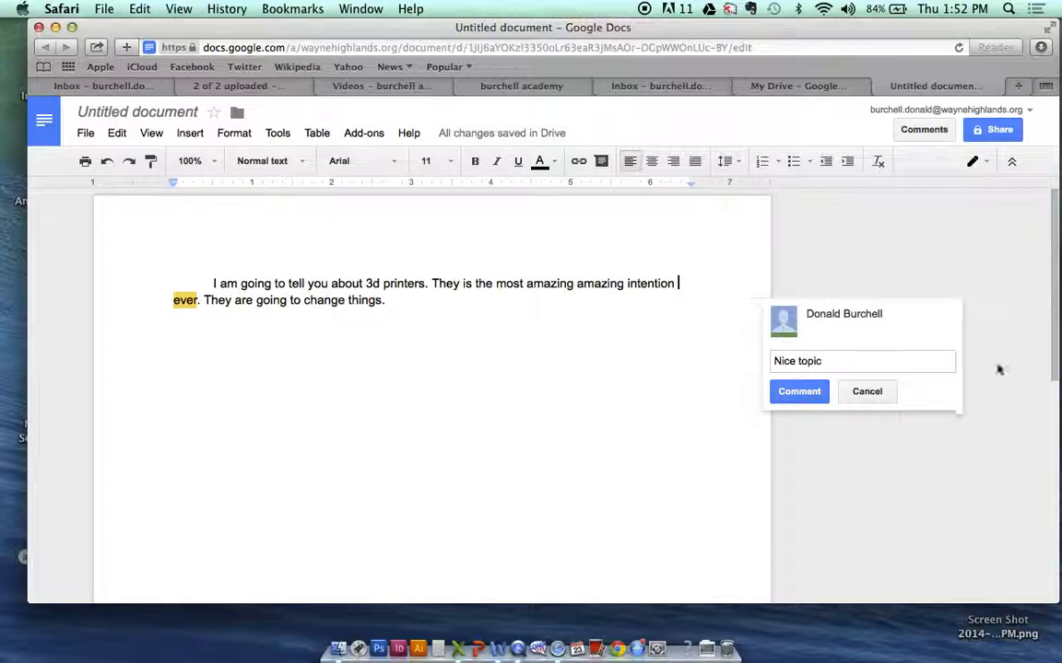
pyautogui.click(813, 391)
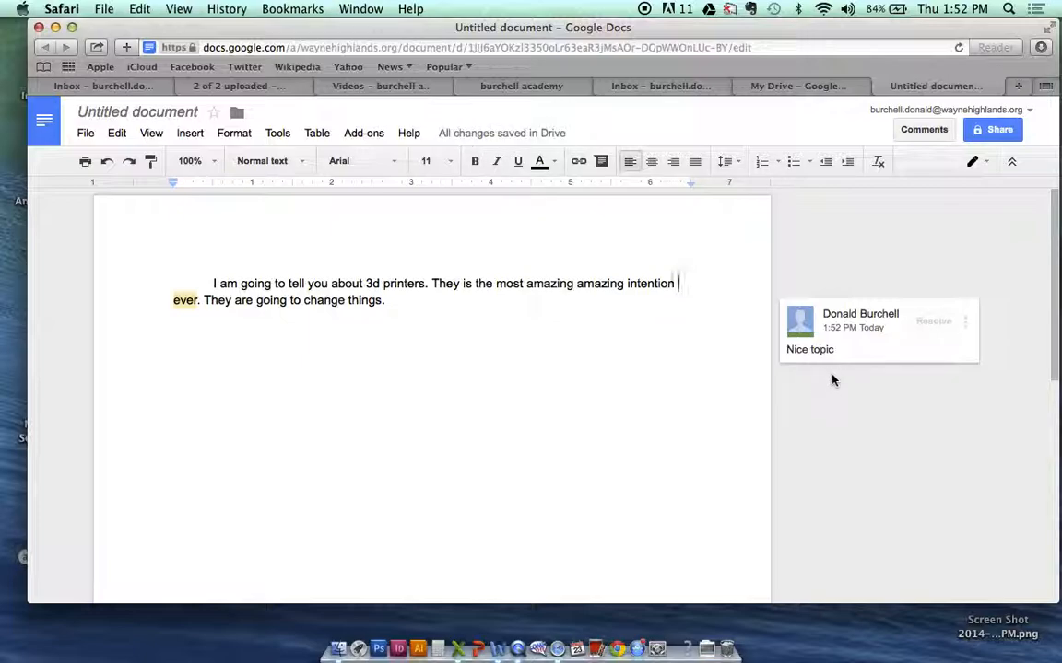
pyautogui.click(965, 325)
pyautogui.click(885, 359)
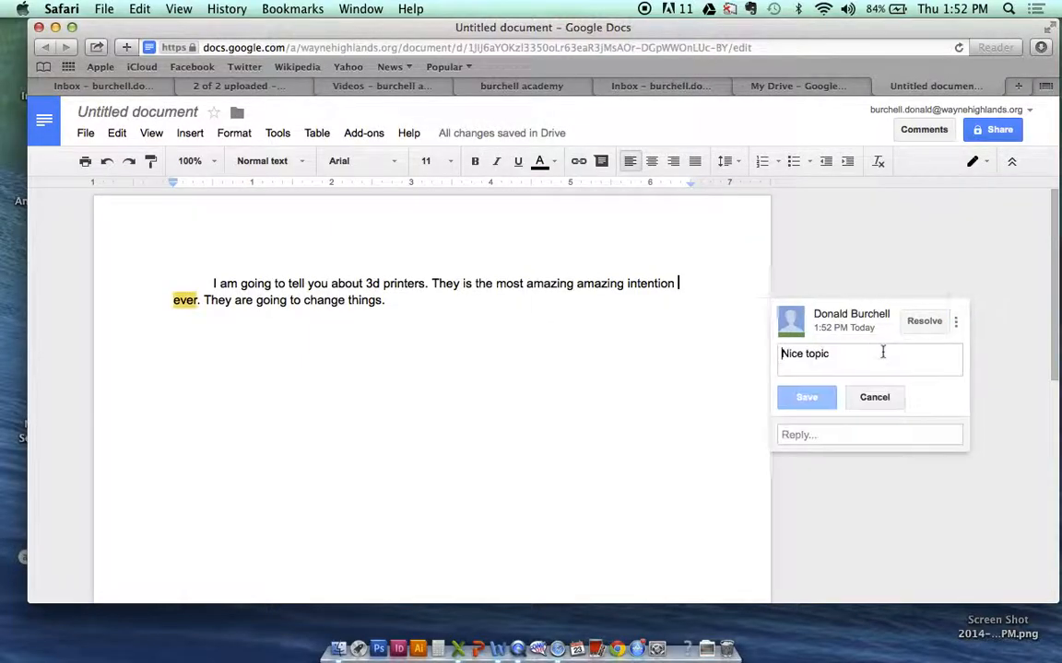
pyautogui.click(808, 438)
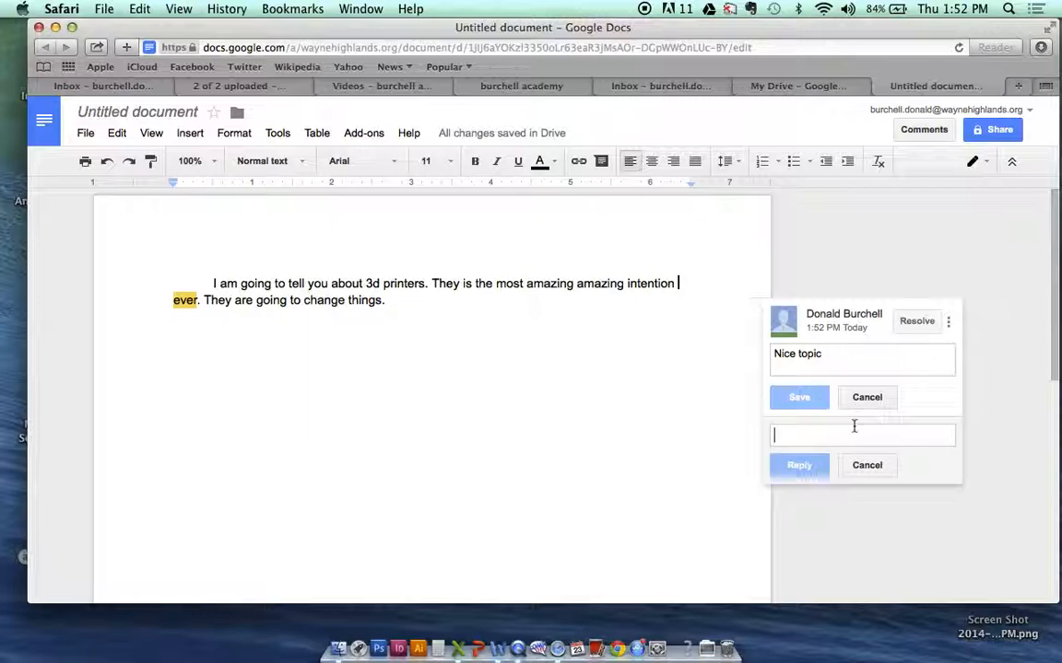
pyautogui.click(866, 466)
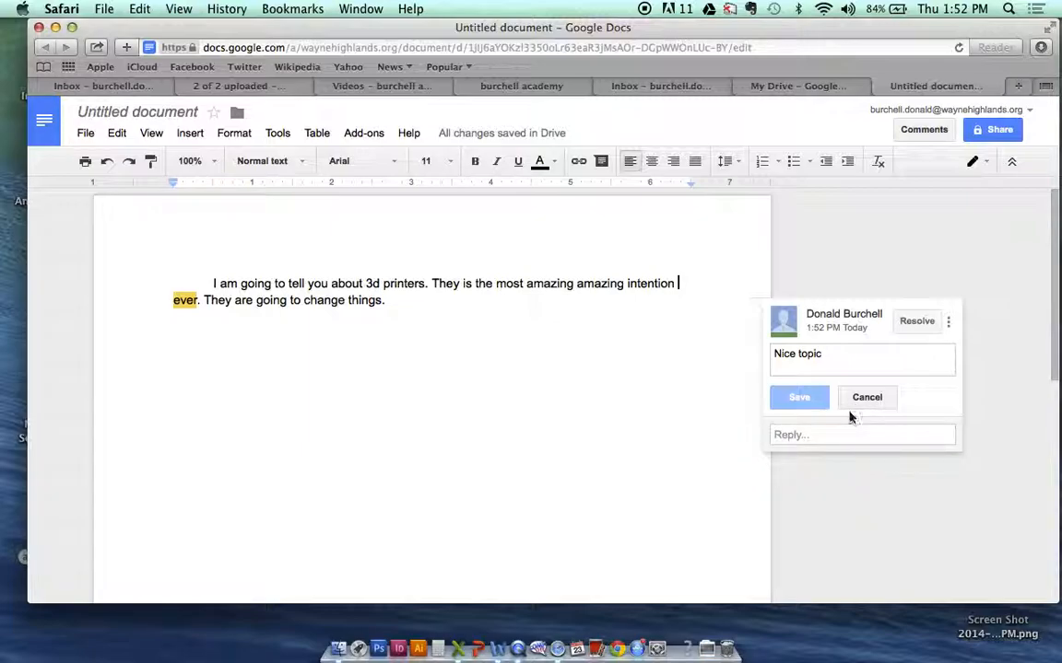
# - Resolve the "Nice topic" comment
pyautogui.click(917, 322)
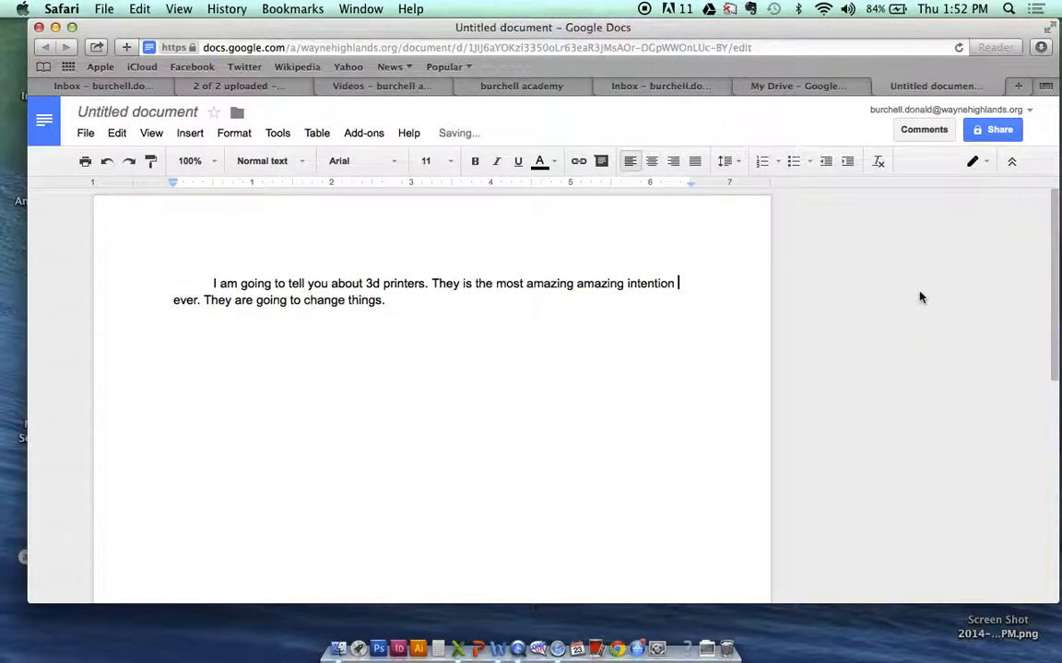
# - Switch the document to Suggesting mode and suggest replacing "is" with "are" in the second sentence
pyautogui.click(984, 165)
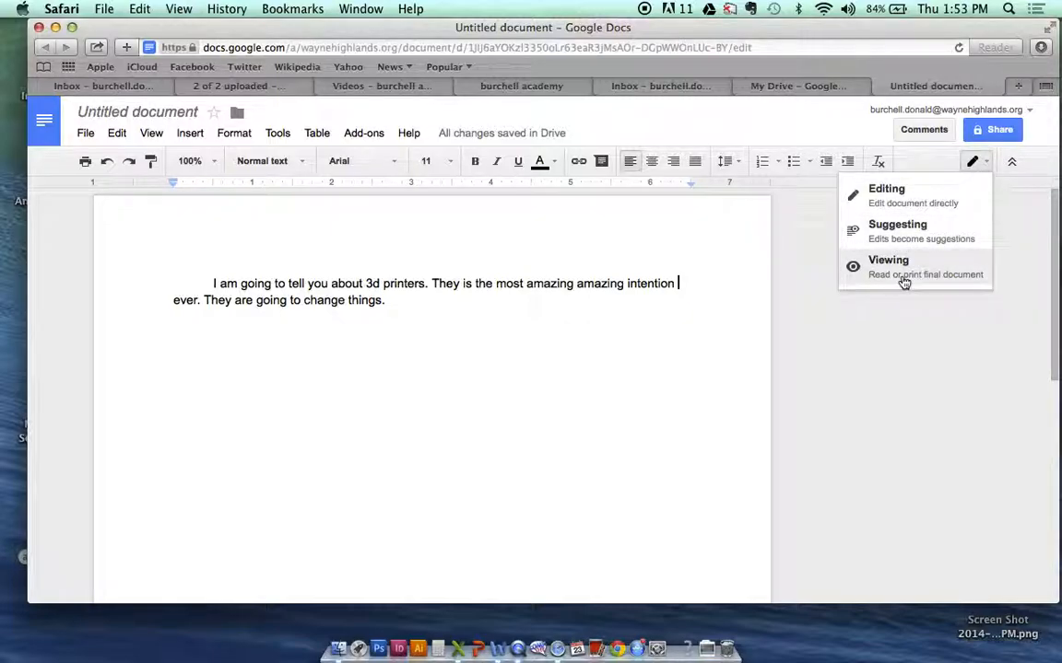
pyautogui.click(887, 205)
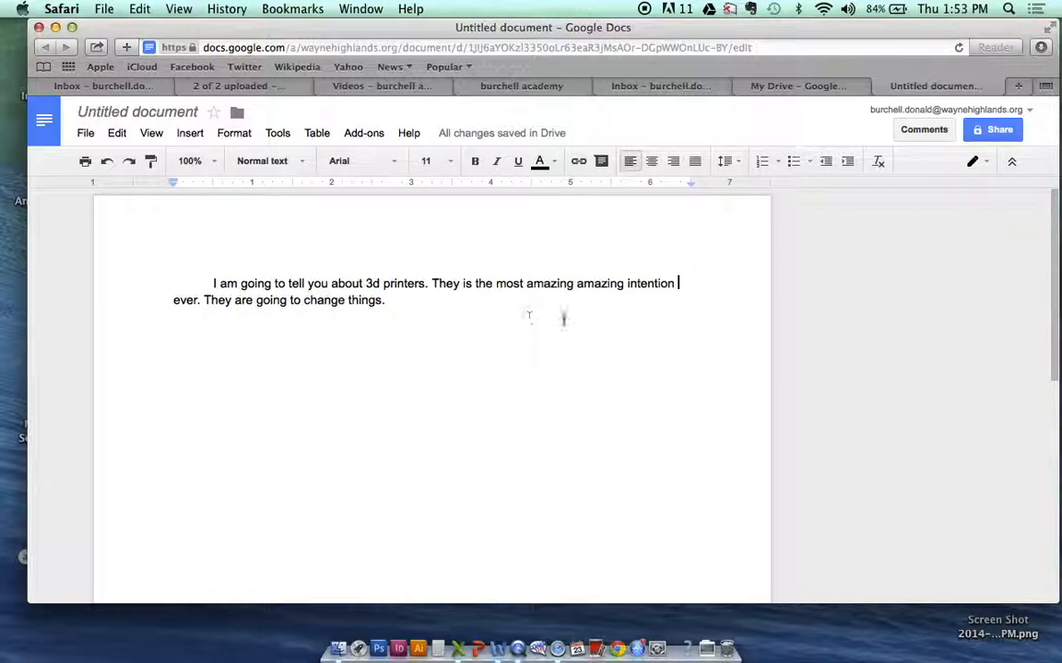
pyautogui.click(984, 166)
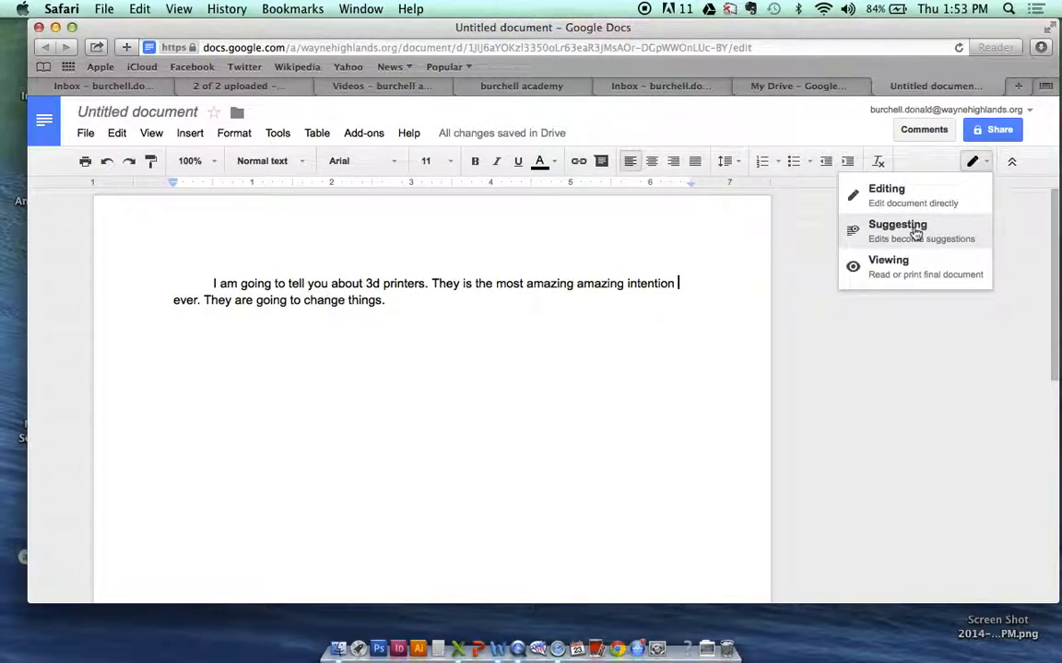
pyautogui.click(916, 233)
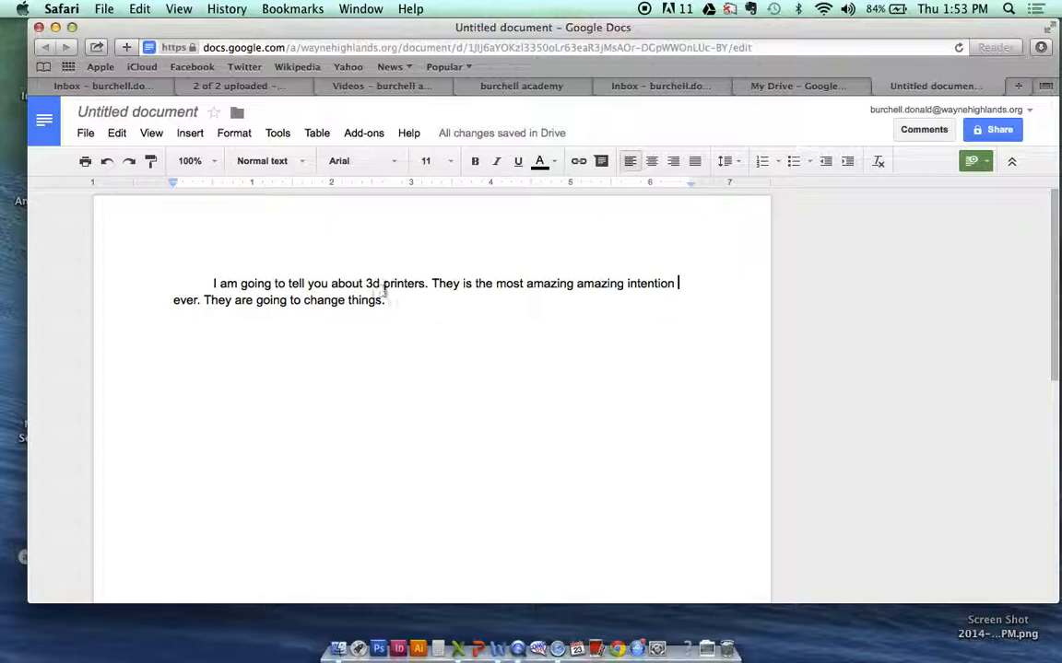
pyautogui.doubleClick(466, 283)
pyautogui.write('are')
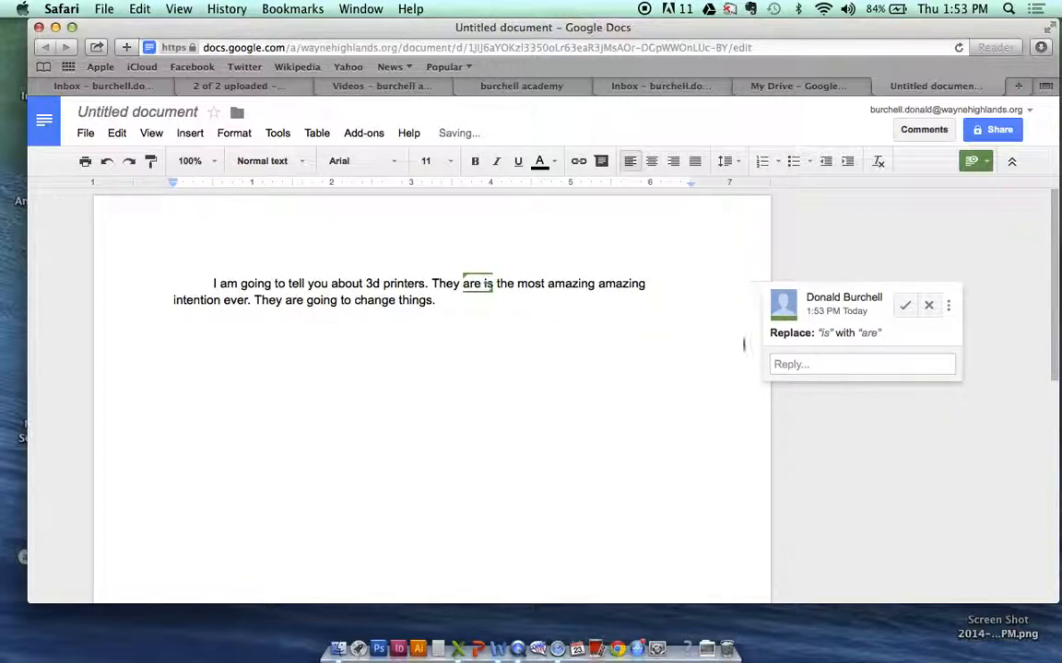
pyautogui.click(863, 414)
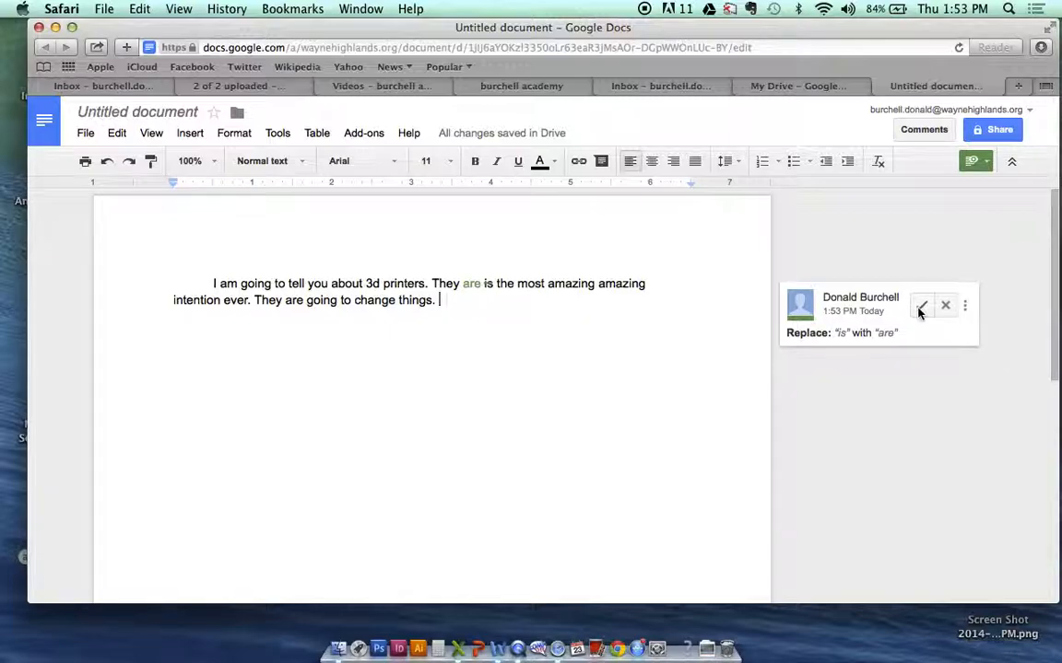
pyautogui.click(920, 308)
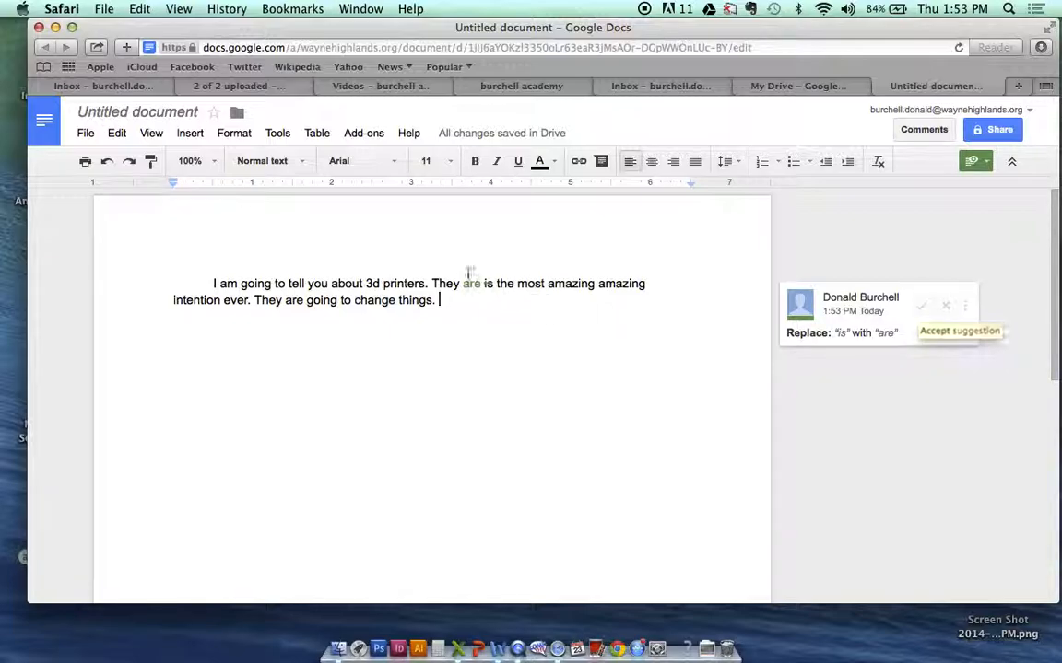
pyautogui.click(966, 309)
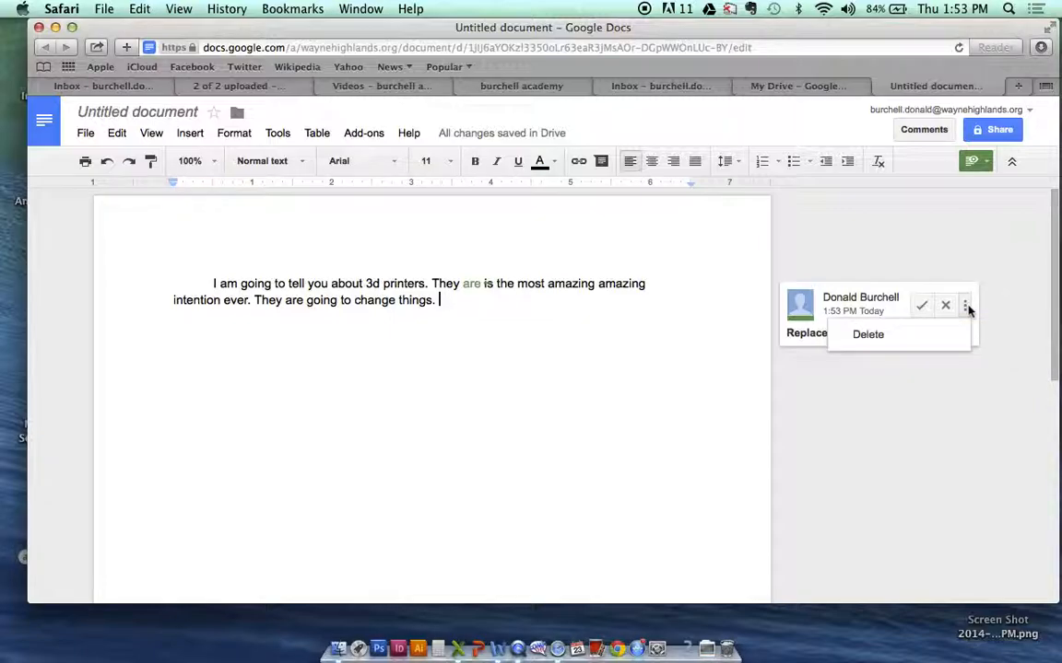
pyautogui.click(866, 422)
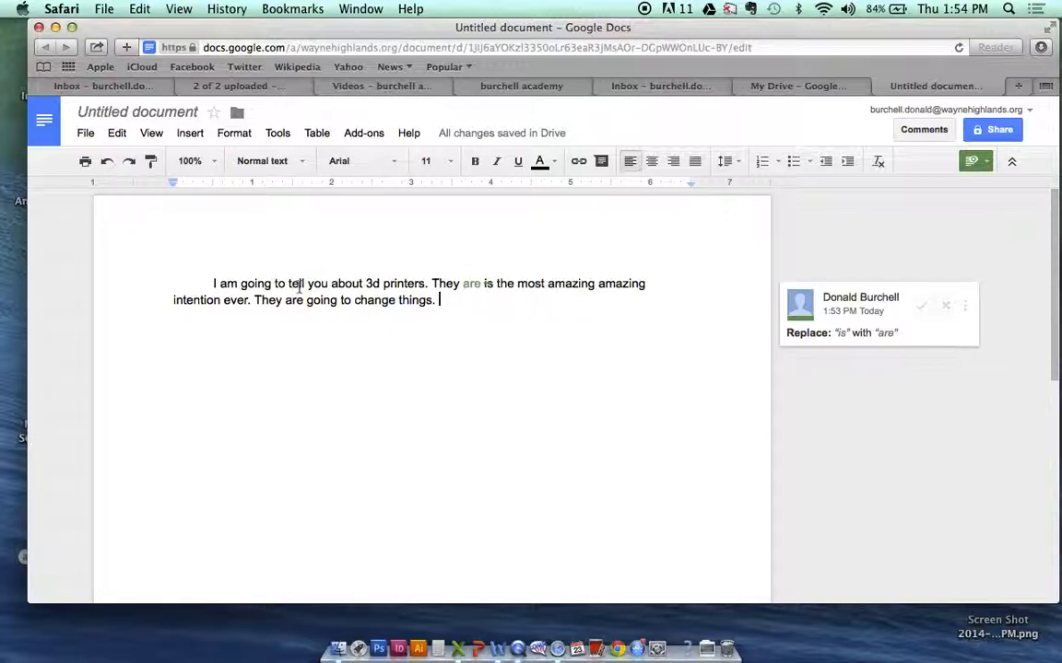
# - Suggest adding "s" to the end of the word "intention"
pyautogui.click(222, 300)
pyautogui.write('s')
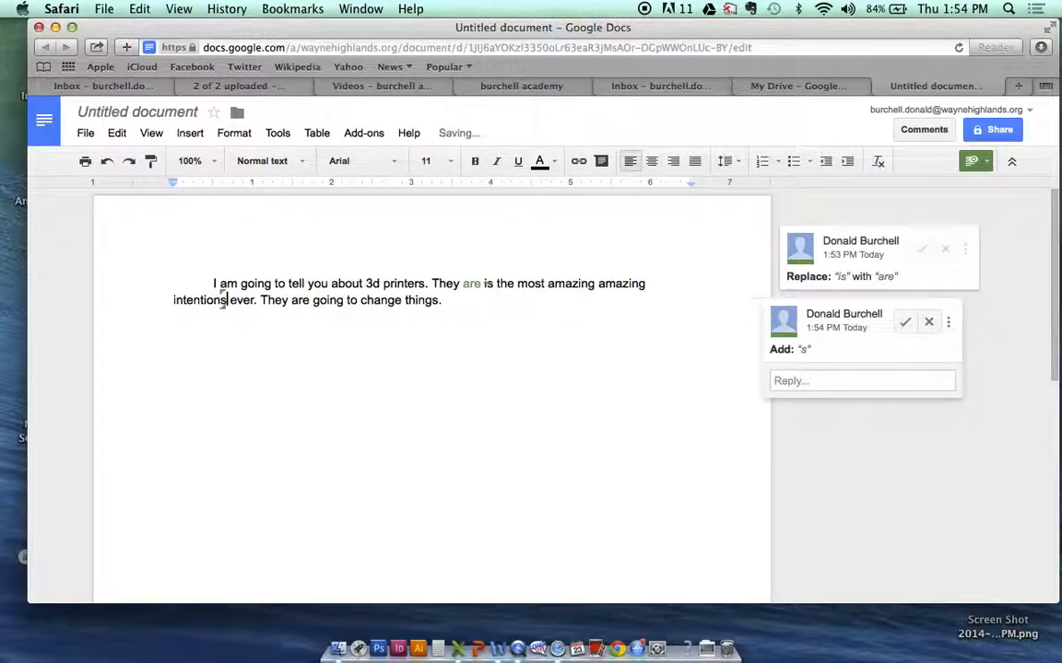
pyautogui.click(901, 432)
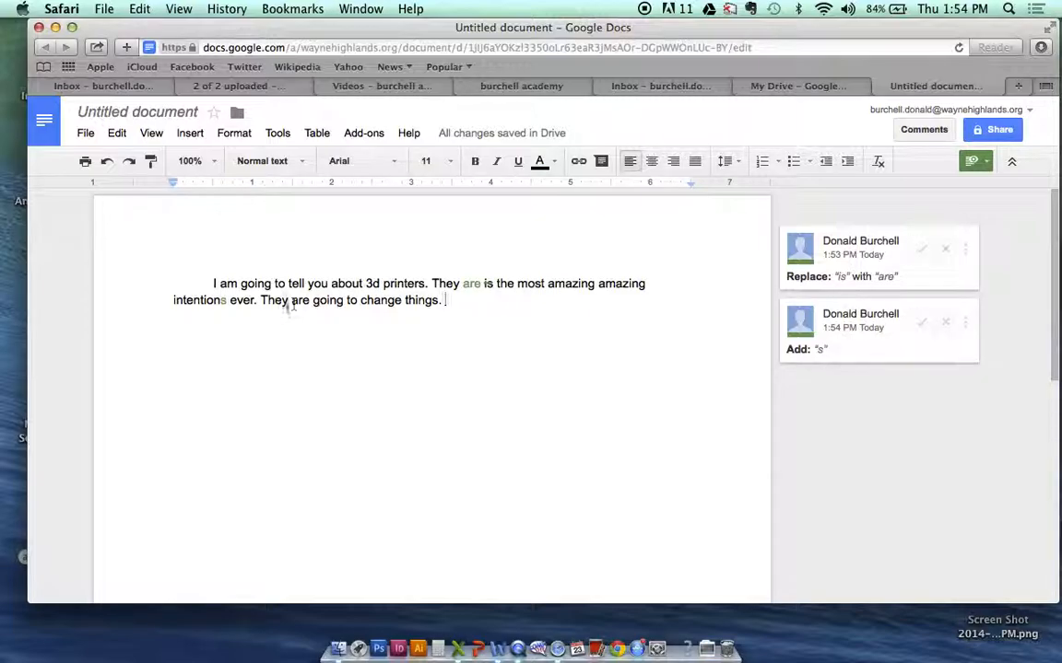
# - Suggest adding "HOW" after the last sentence of the paragraph
pyautogui.click(446, 301)
pyautogui.write('HOW')
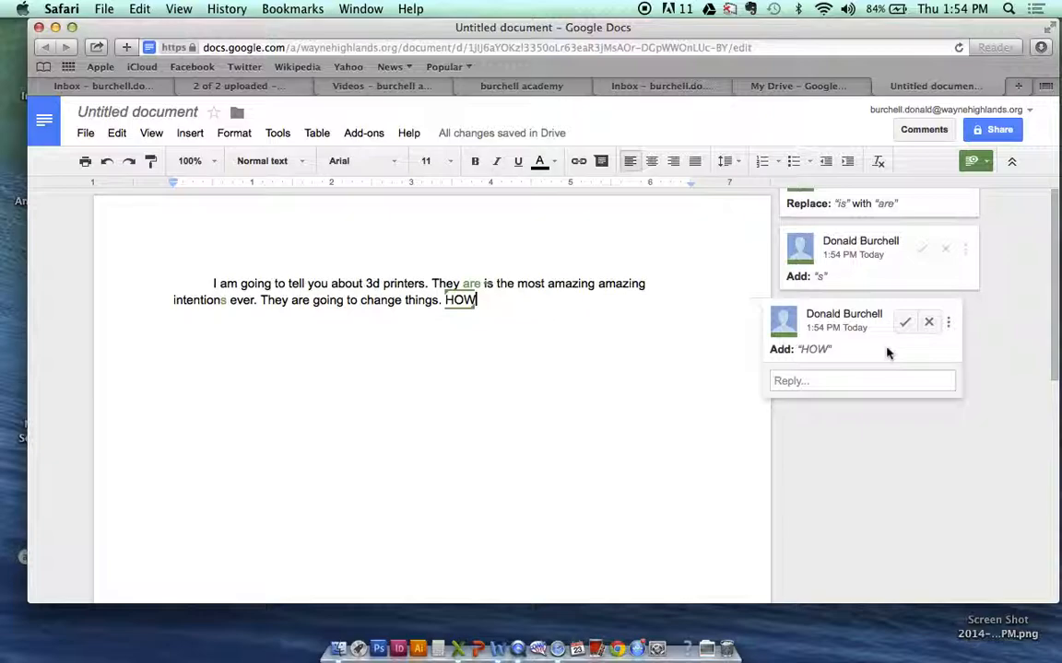
pyautogui.click(633, 283)
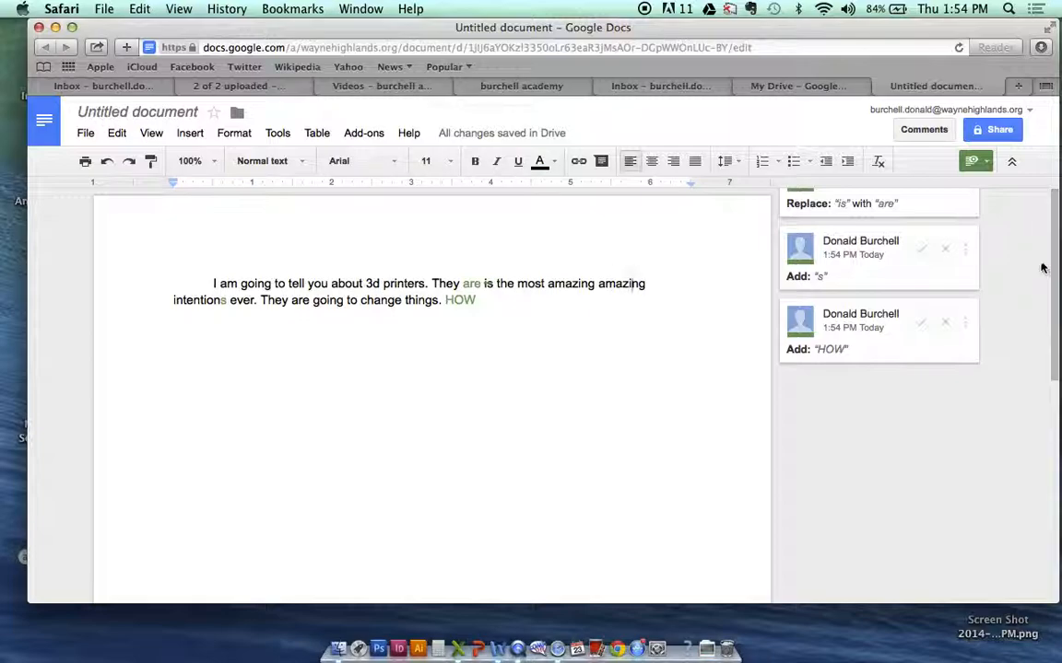
# - Reject the suggestion that adds "HOW" at the end of the paragraph
pyautogui.moveTo(1058, 262)
pyautogui.mouseDown()
pyautogui.moveTo(1061, 344)
pyautogui.moveTo(1052, 263)
pyautogui.mouseUp()
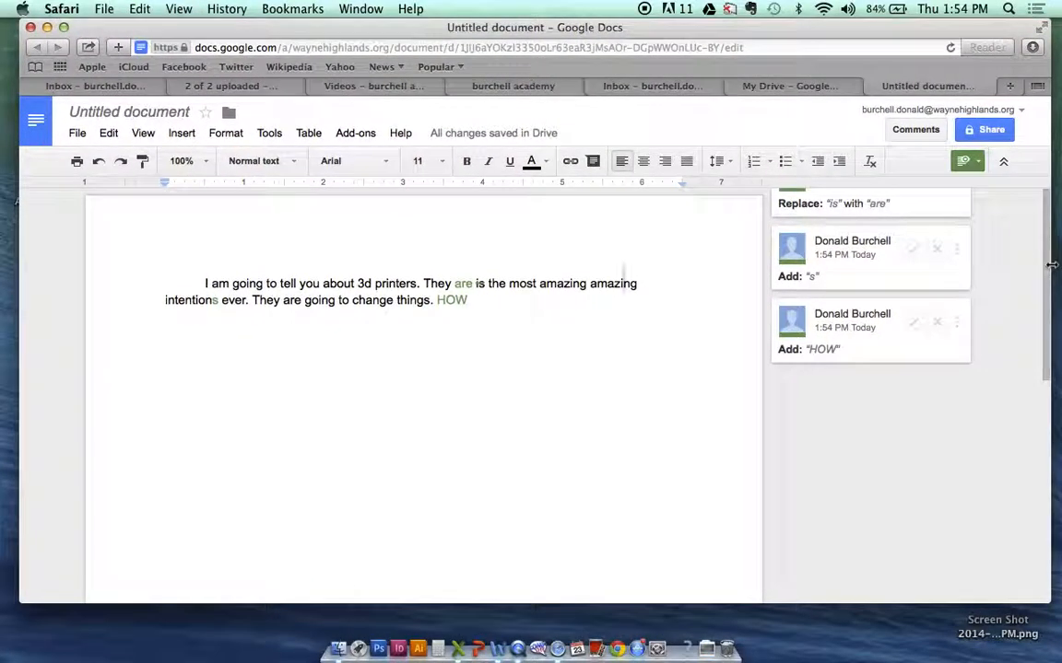
pyautogui.click(749, 303)
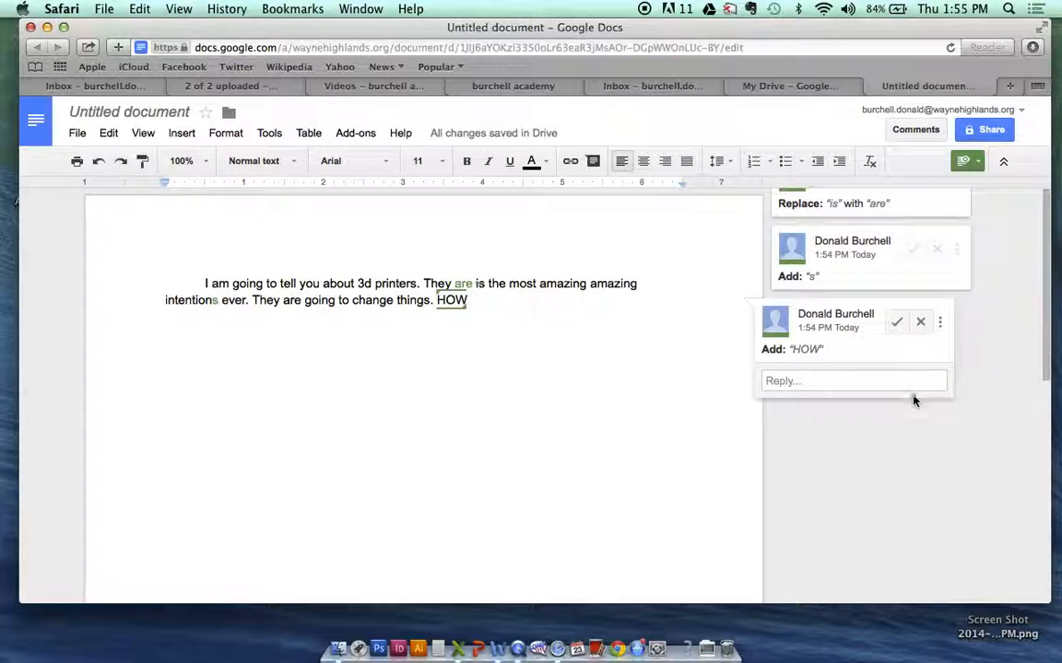
pyautogui.click(919, 322)
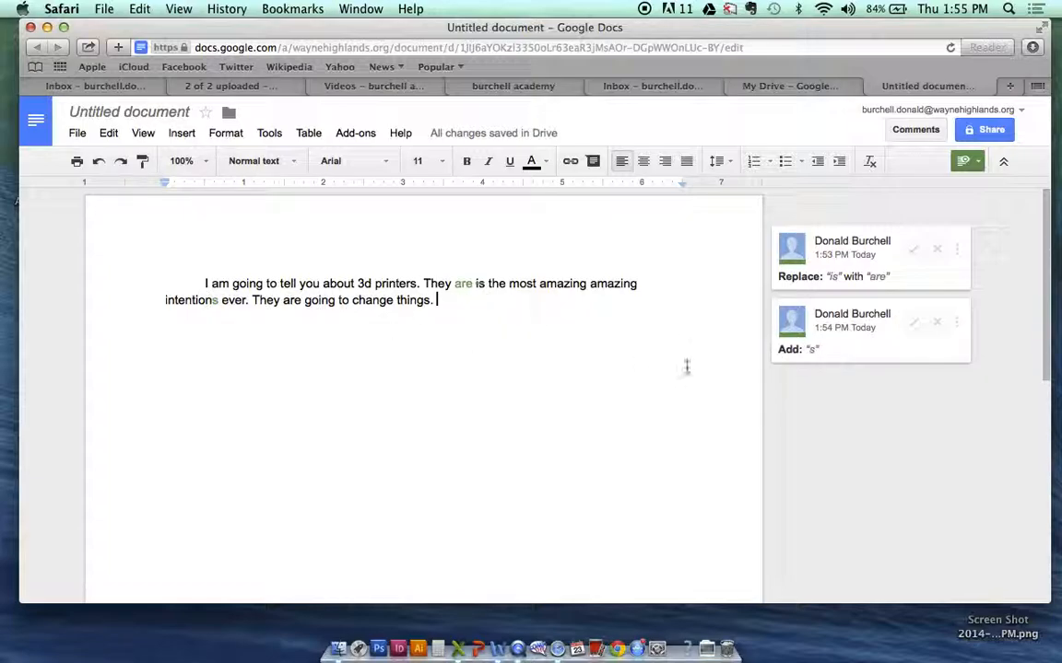
# - Accept the suggestions to add "s" to "intention" and to replace "is" with "are"
pyautogui.click(914, 320)
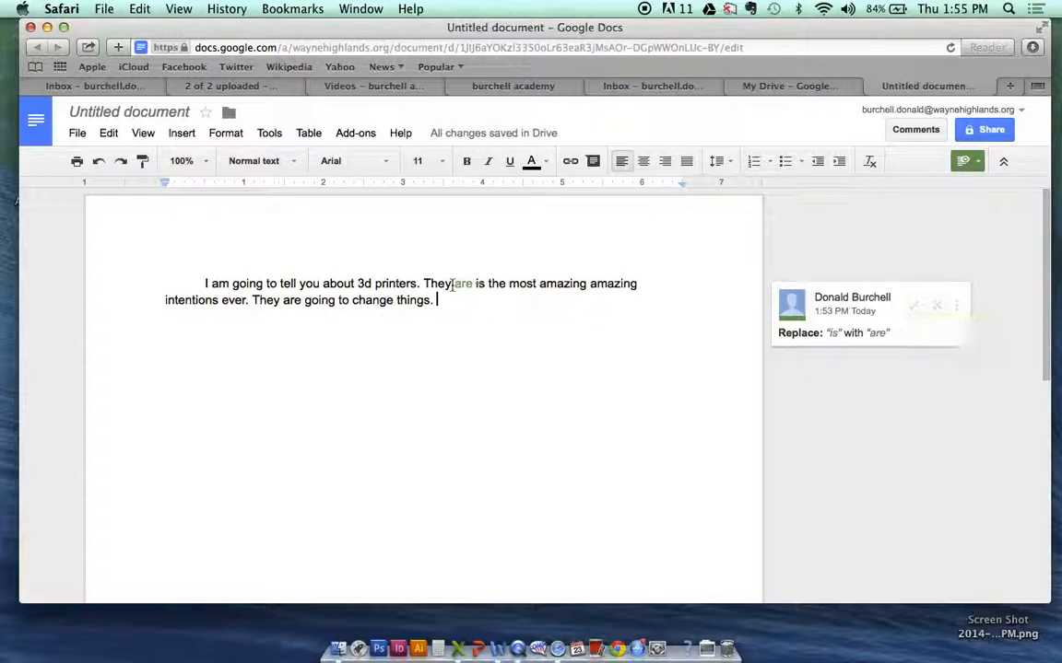
pyautogui.click(914, 308)
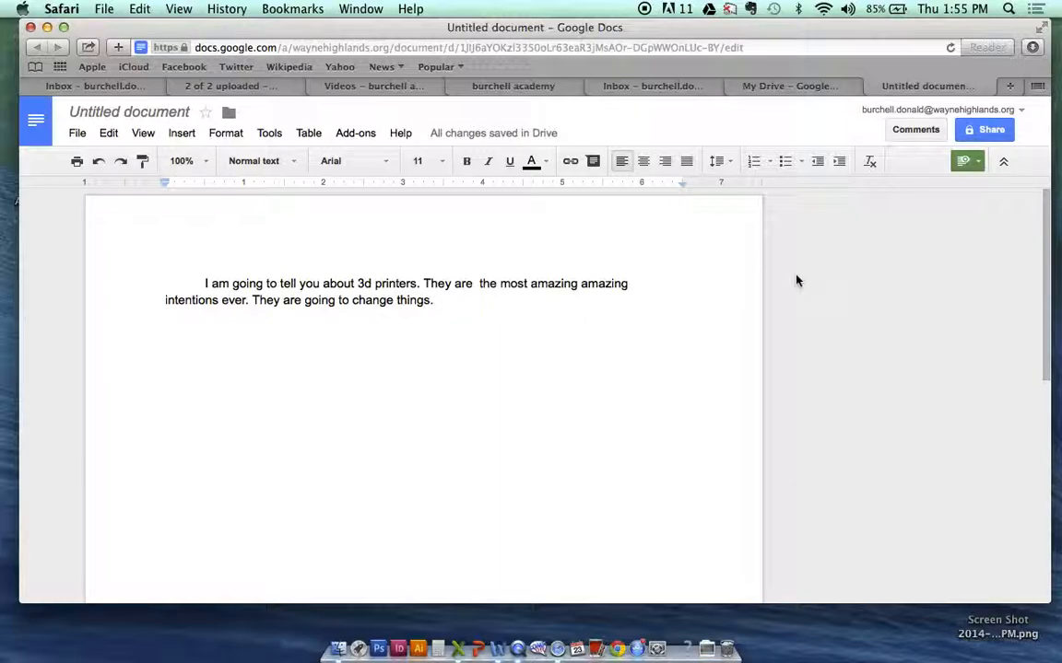
# - Review the document's comments thread from the newest suggestions down to the oldest comment, then close it
pyautogui.click(965, 161)
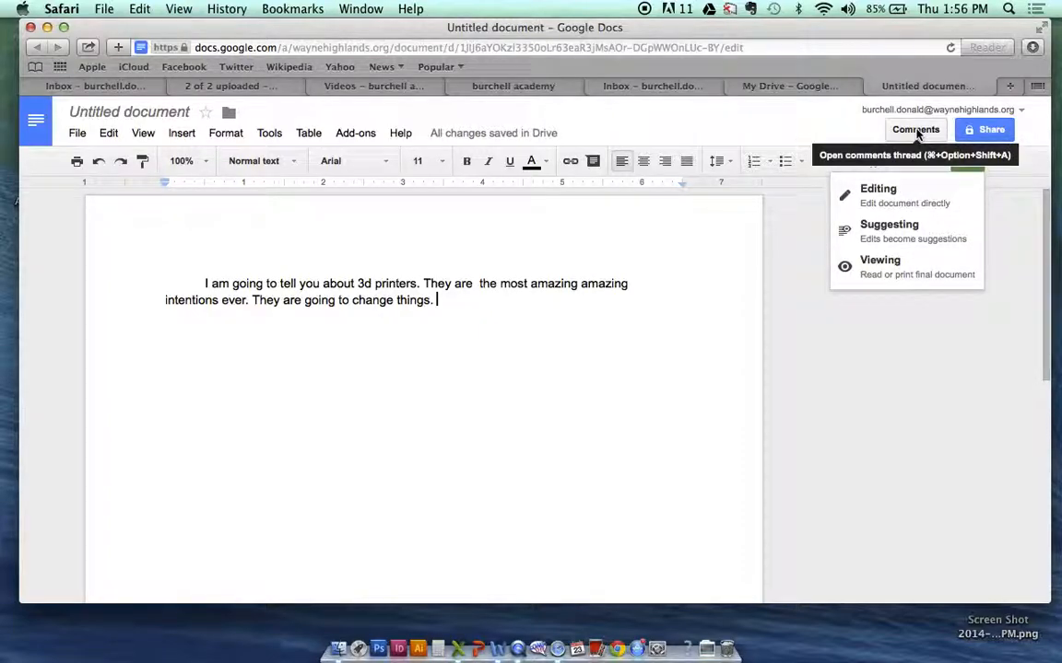
pyautogui.click(917, 133)
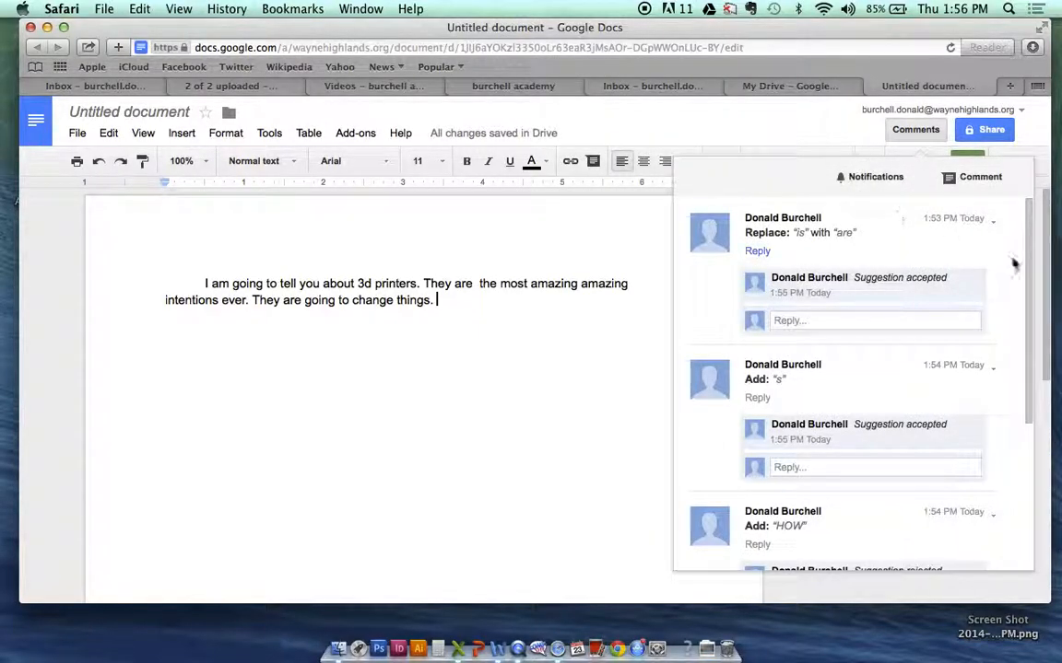
pyautogui.moveTo(1030, 261); pyautogui.dragTo(1033, 459)
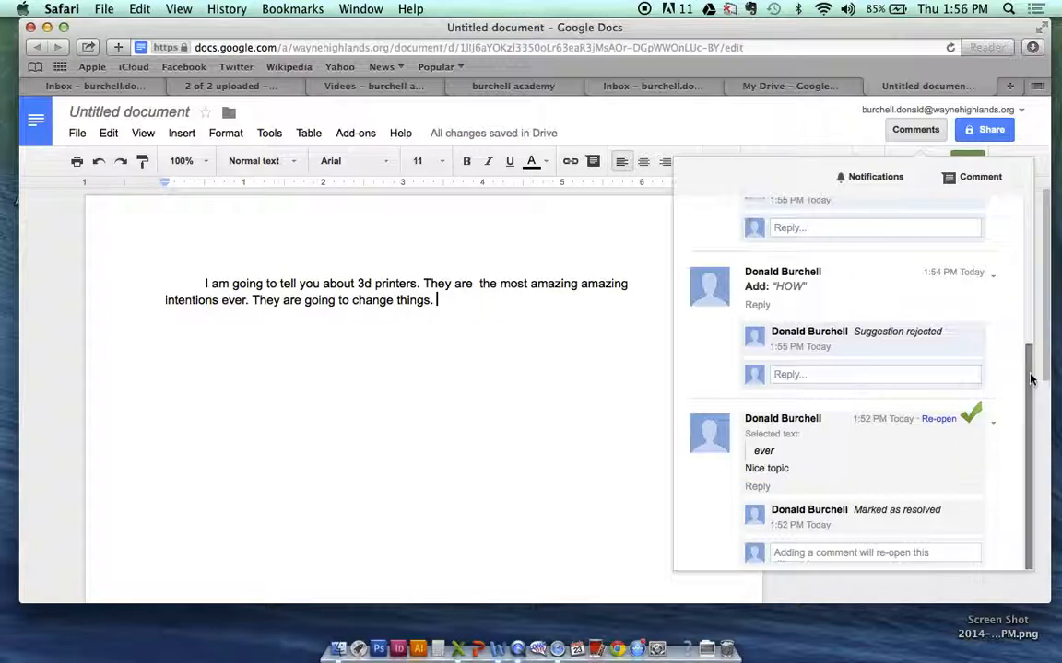
pyautogui.scroll(1, 1037, 344)
pyautogui.moveTo(1037, 343); pyautogui.dragTo(1036, 210)
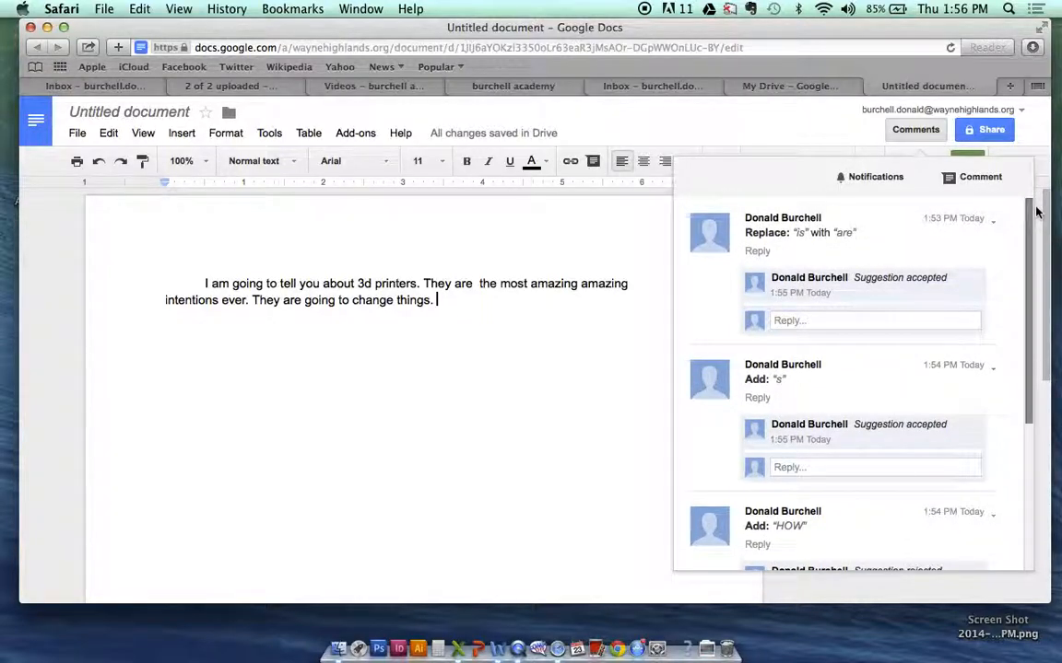
pyautogui.click(659, 251)
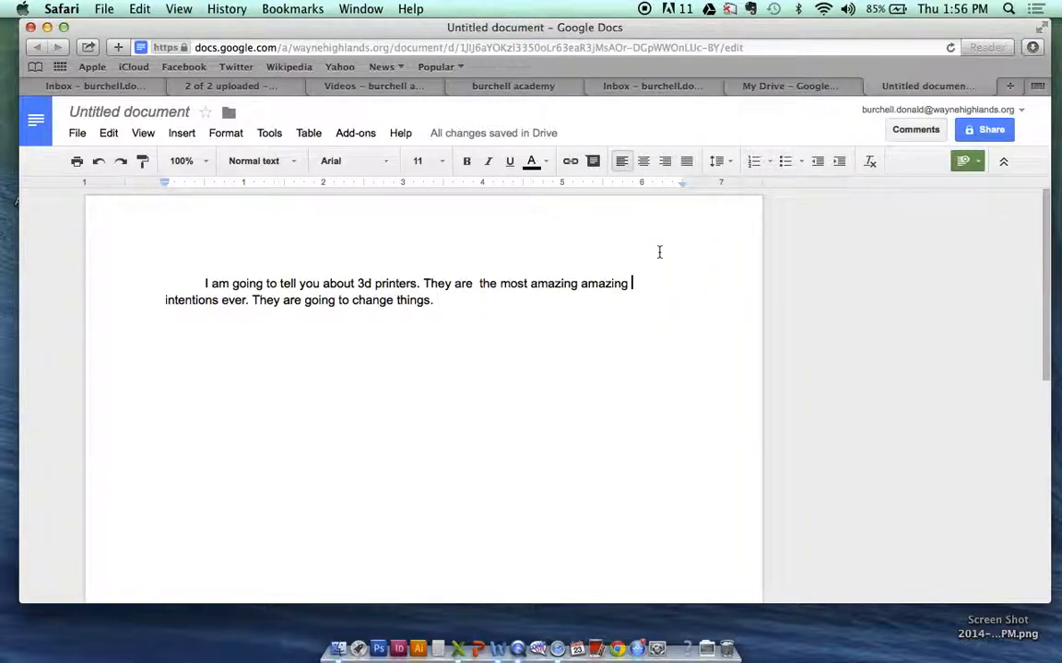